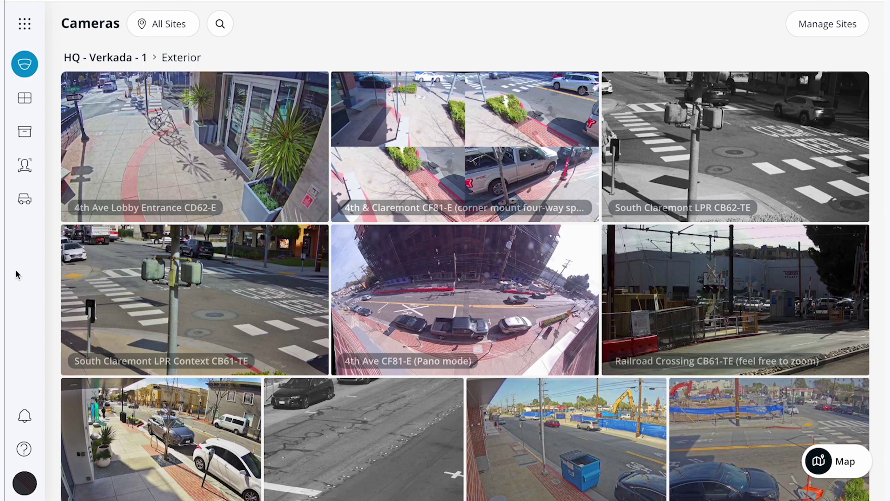
- Open Alerts > Custom Events, view the 2:29 PM Latte order, and begin an item: search
left_click(24, 415)
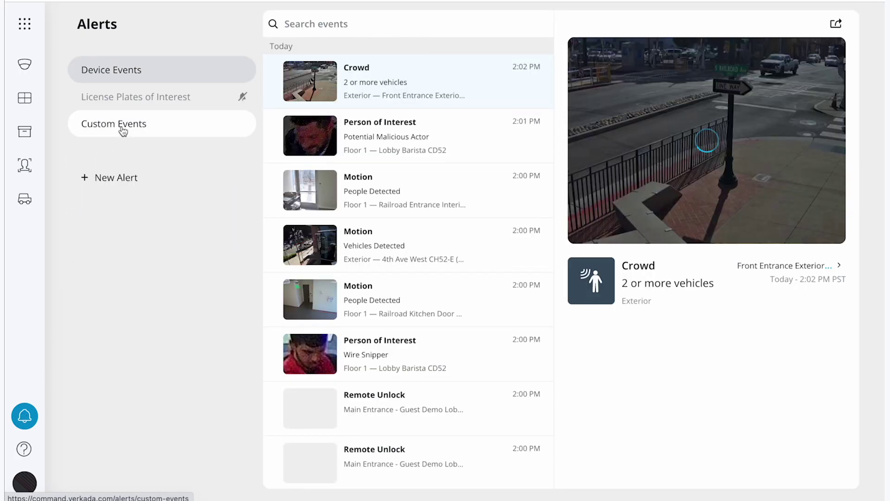
left_click(120, 129)
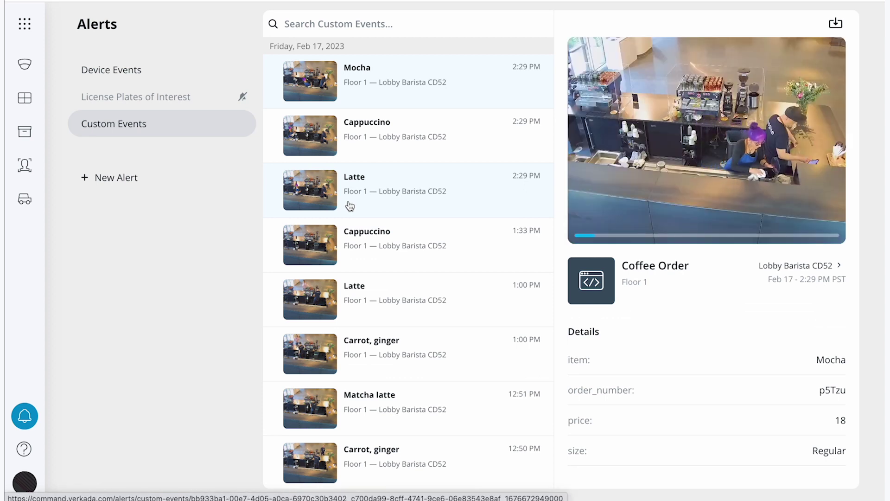
left_click(350, 206)
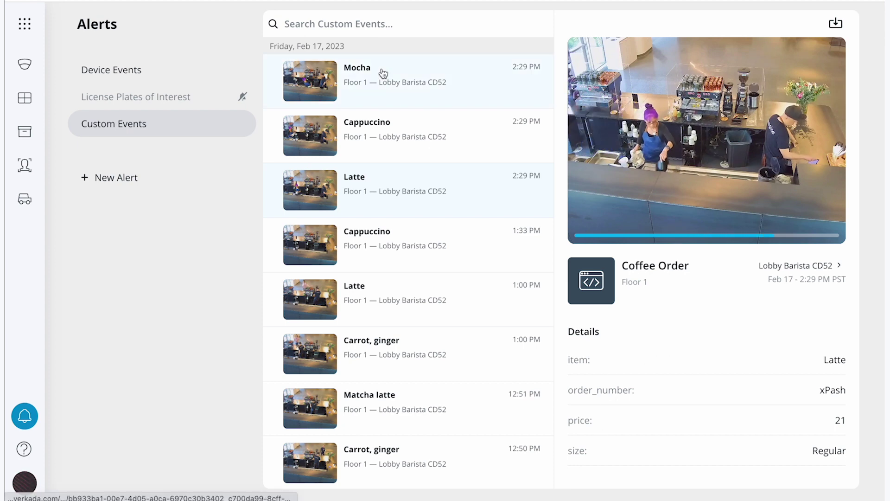
left_click(348, 26)
left_click(329, 147)
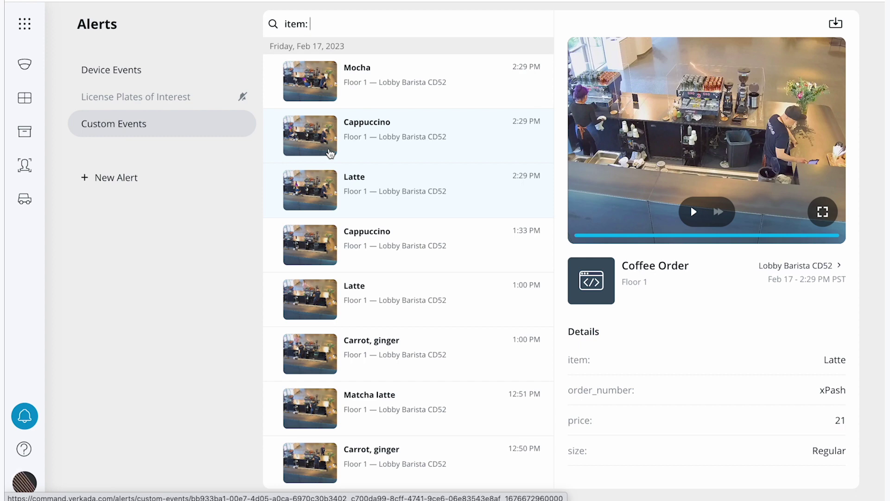
- Filter the coffee orders to item 'matcha' with price < 5
type("matcha")
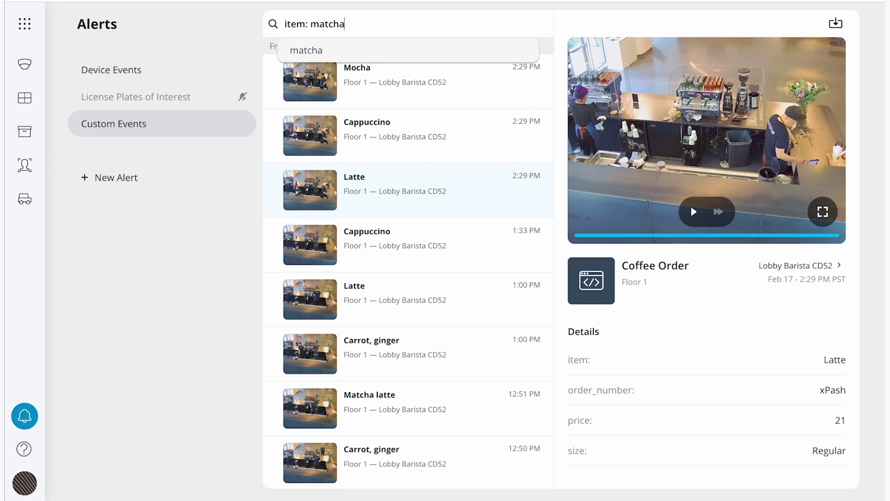
key("Return")
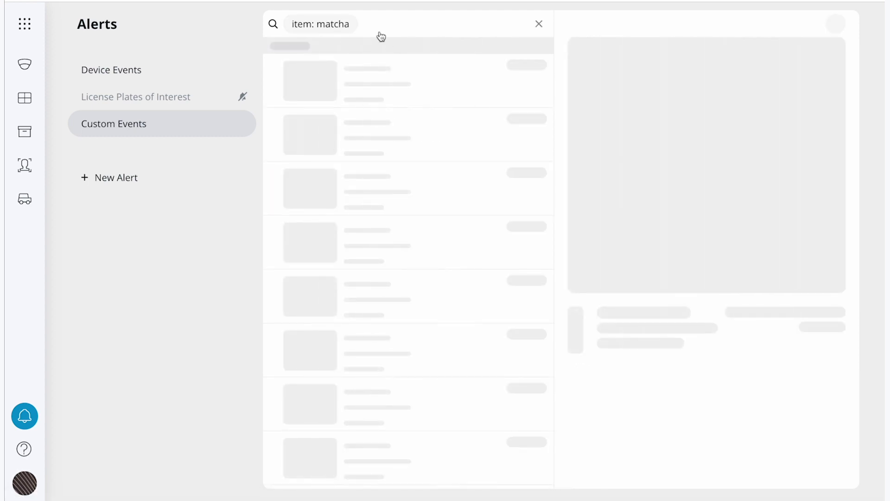
left_click(386, 26)
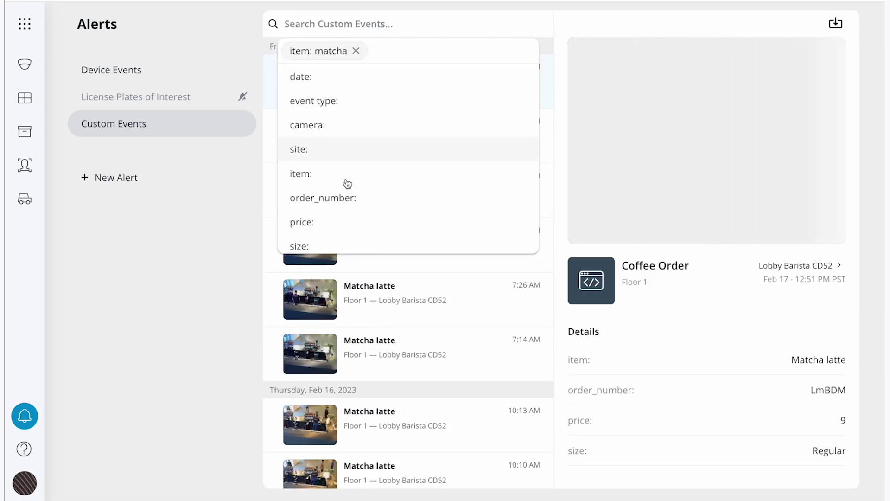
left_click(335, 224)
type("5")
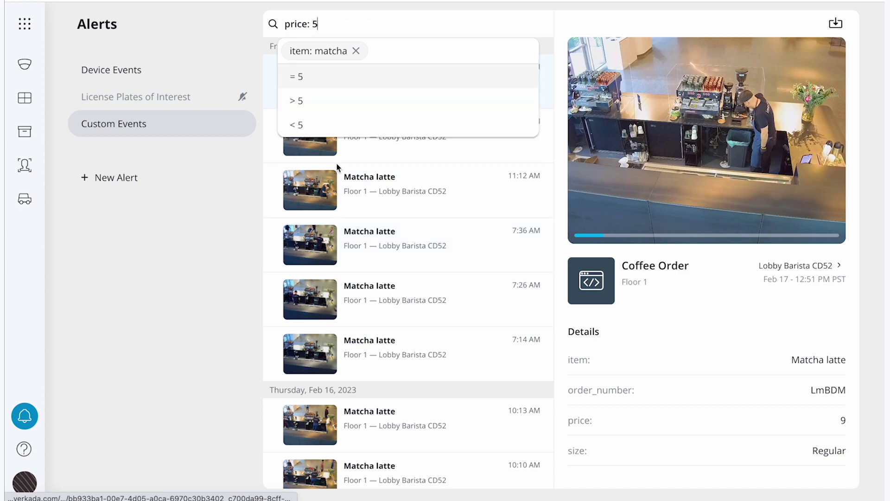
left_click(332, 122)
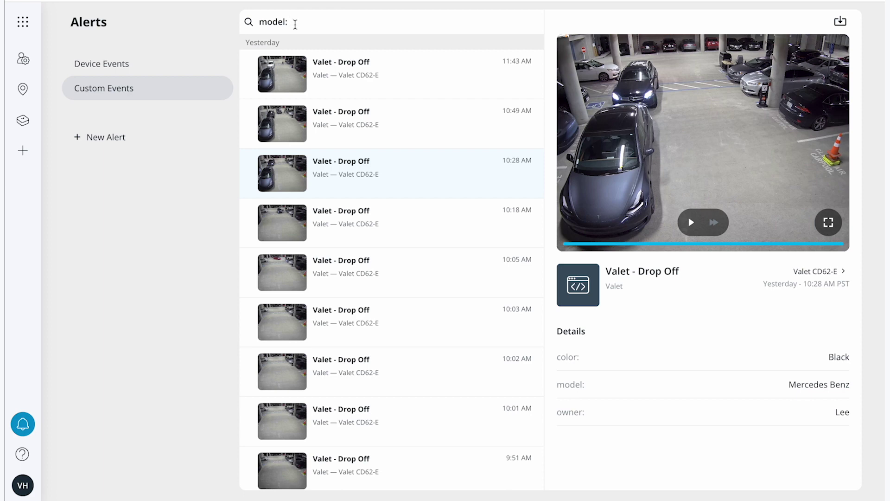
- Filter valet drop-offs to model 'tesla' and color 'white', then view the 9:06 AM event
type("tesla")
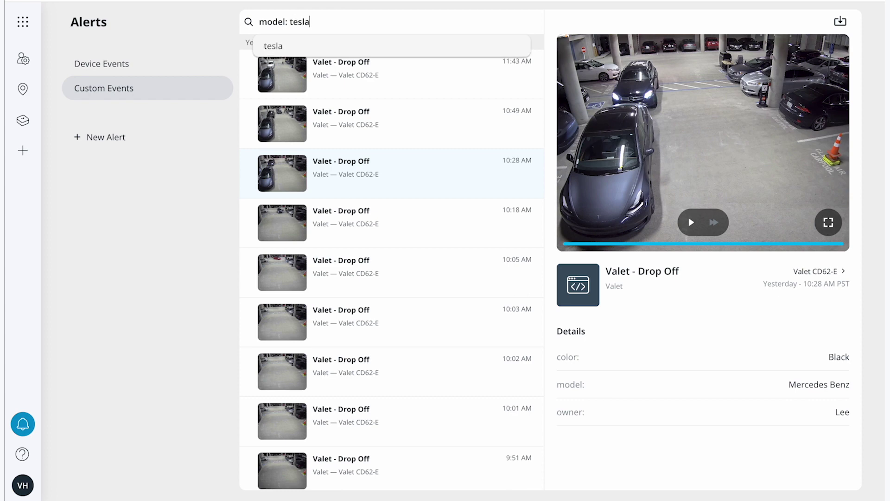
key("Return")
left_click(360, 25)
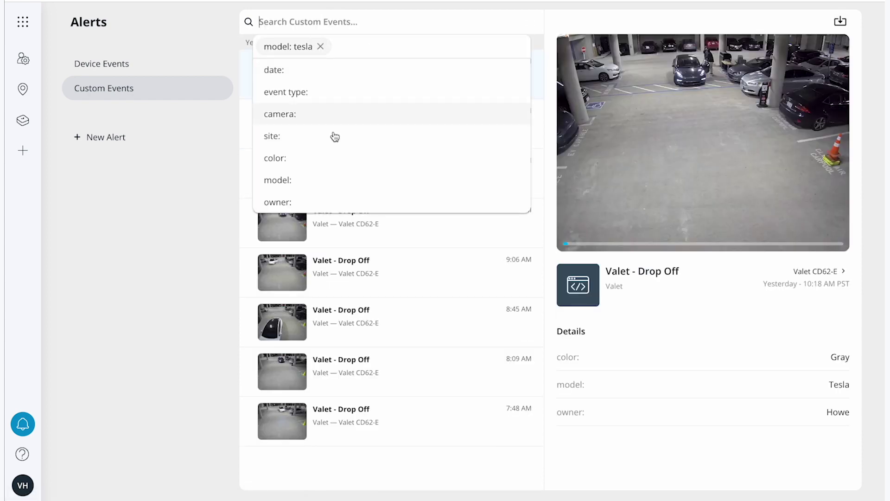
left_click(322, 169)
type("white")
key("Return")
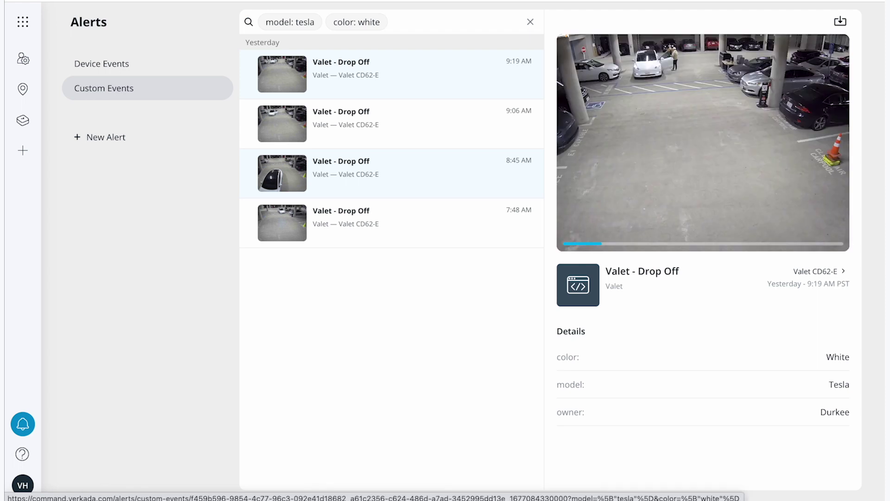
left_click(388, 141)
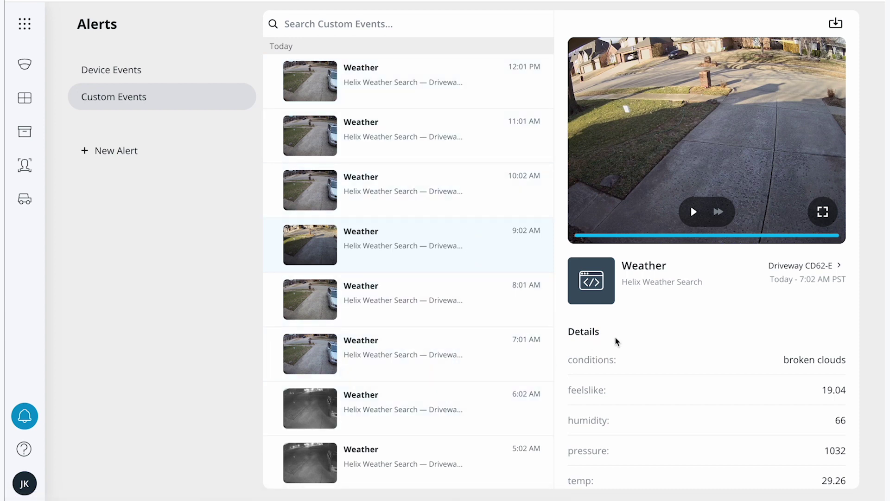
- Review the 7:02 AM Weather event's windspeed details, then bring up the Search Custom Events field list
scroll(617, 341, "down", 3)
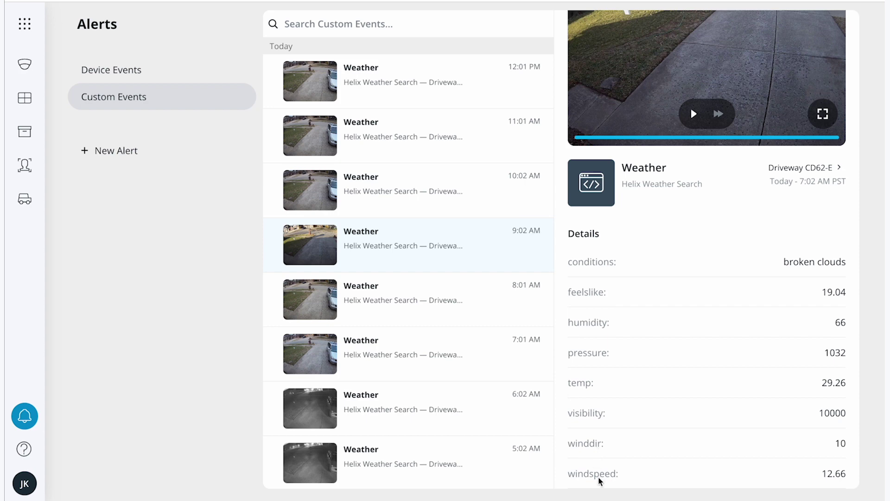
scroll(624, 369, "up", 2)
left_click(306, 36)
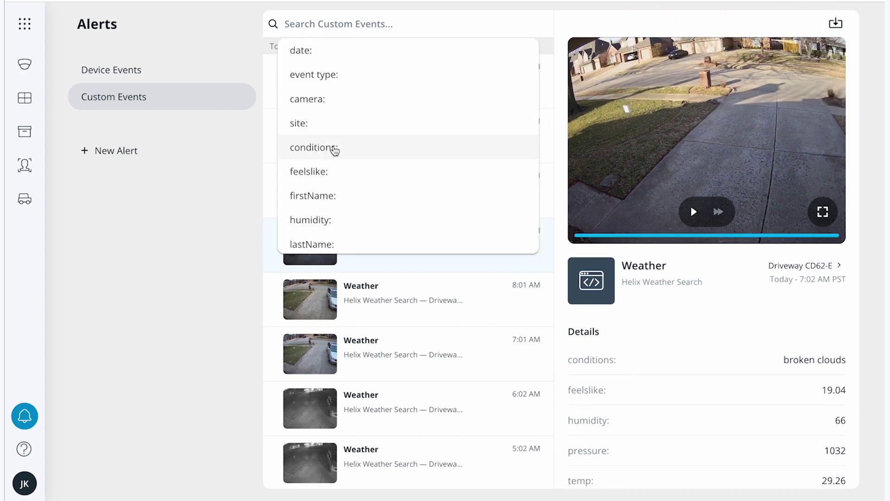
- Add filters 'conditions: few clouds' and 'windspeed: > 15' to the driveway Weather events
left_click(335, 149)
type("few clouds")
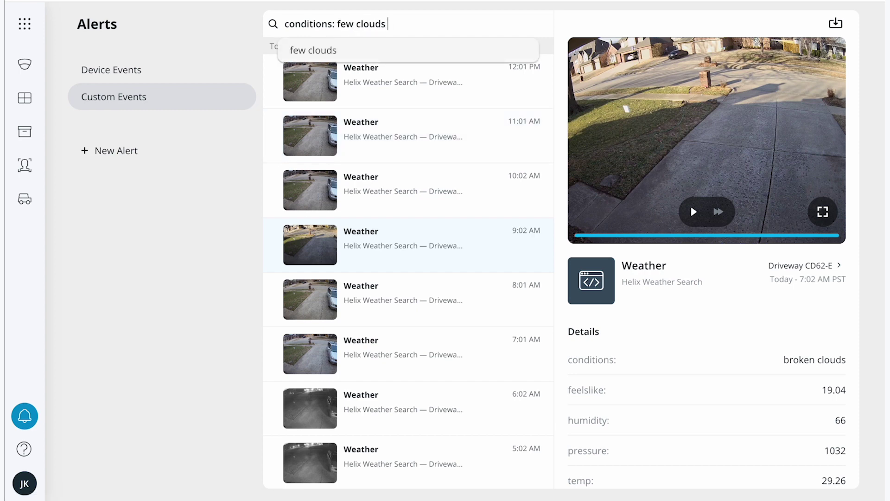
key("Return")
left_click(413, 29)
type("w")
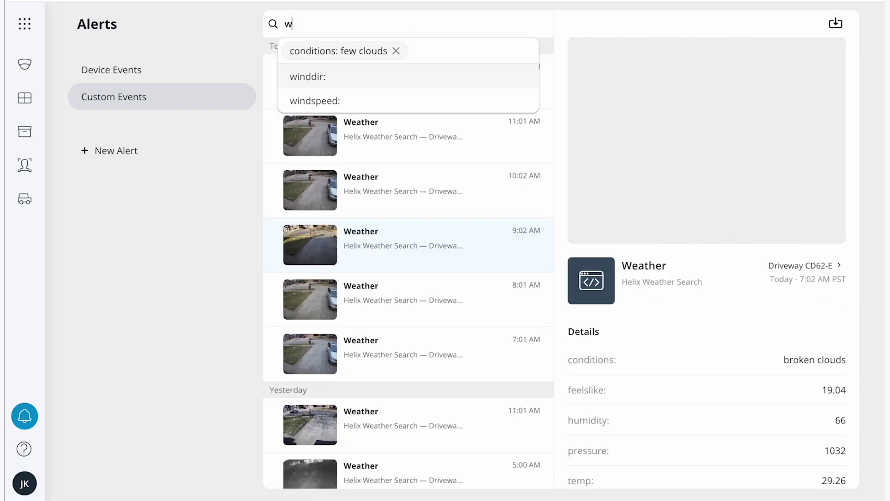
left_click(377, 101)
type("15")
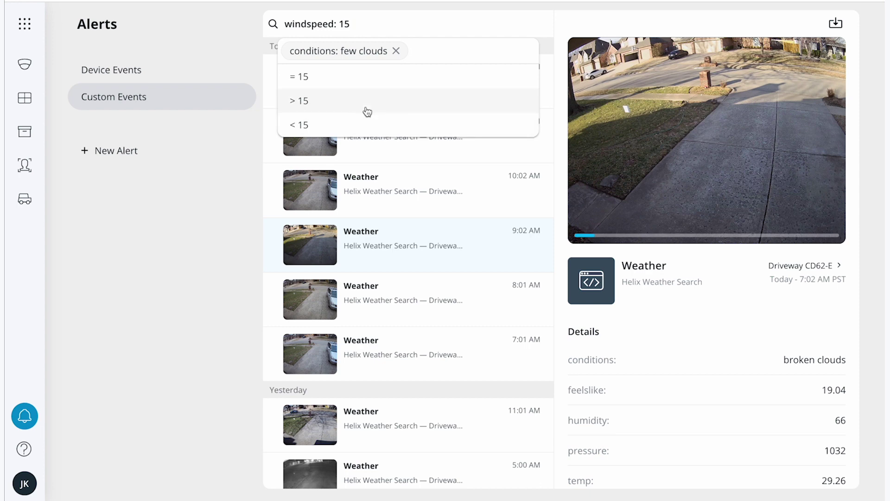
left_click(367, 102)
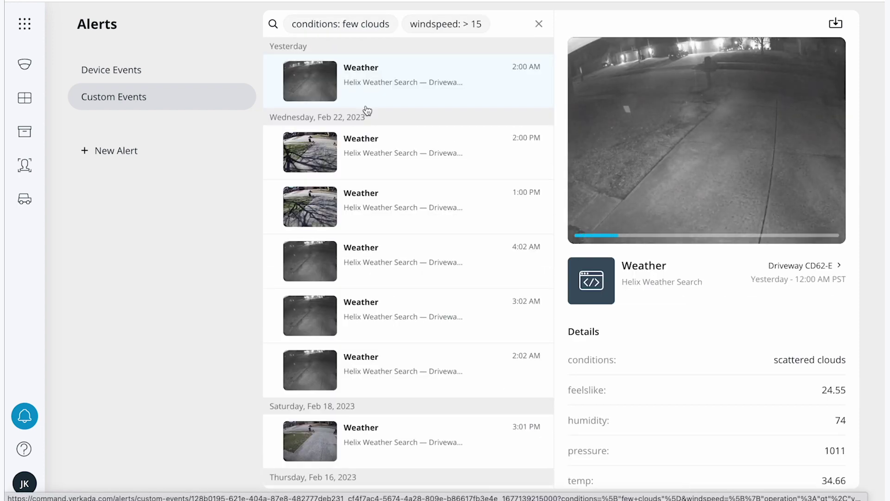
- Play the Wednesday, Feb 22, 2023 1:00 PM driveway Weather clip in the preview
left_click(384, 200)
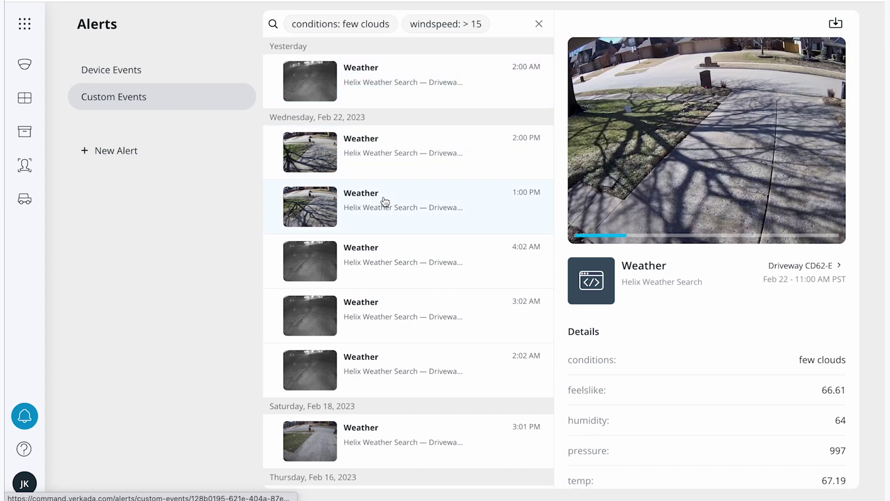
mouse_move(649, 136)
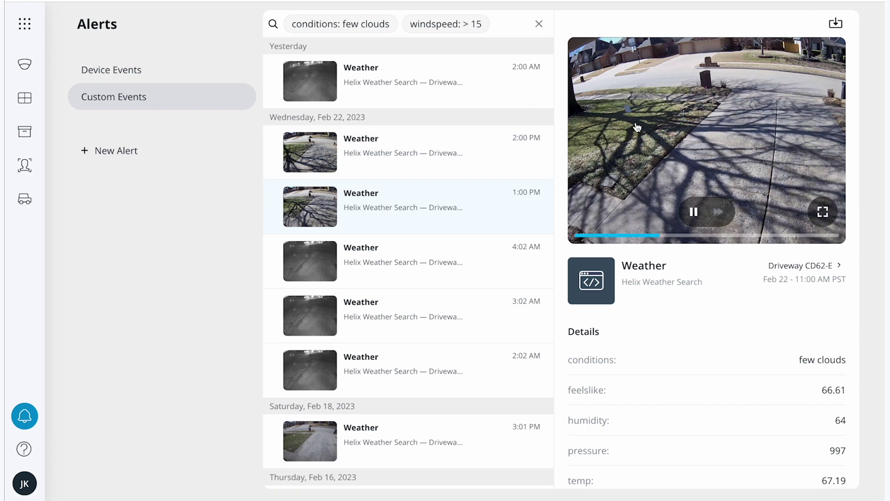